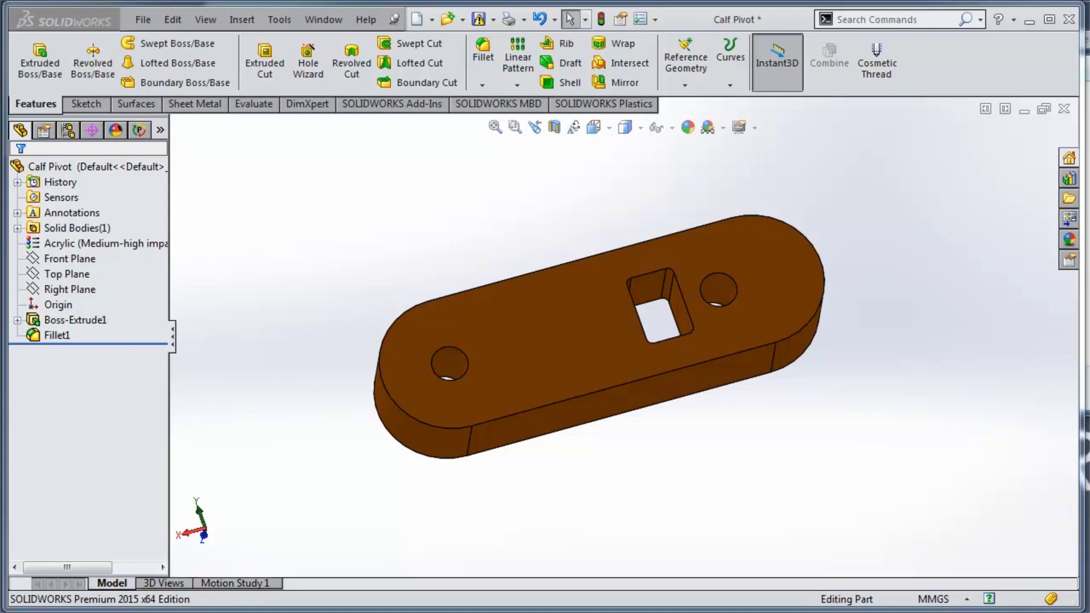
Turn the Calf Pivot to show its long side face and select that face.
{"action": "middle_click_drag", "start_coordinate": [879, 466], "coordinate": [777, 323]}
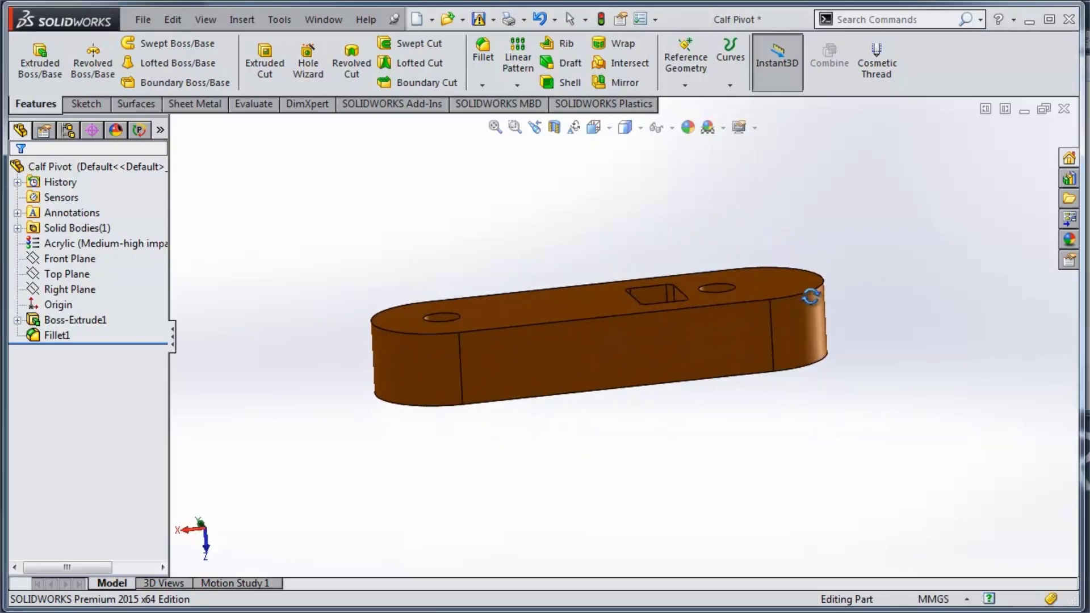
{"action": "left_click", "coordinate": [534, 352]}
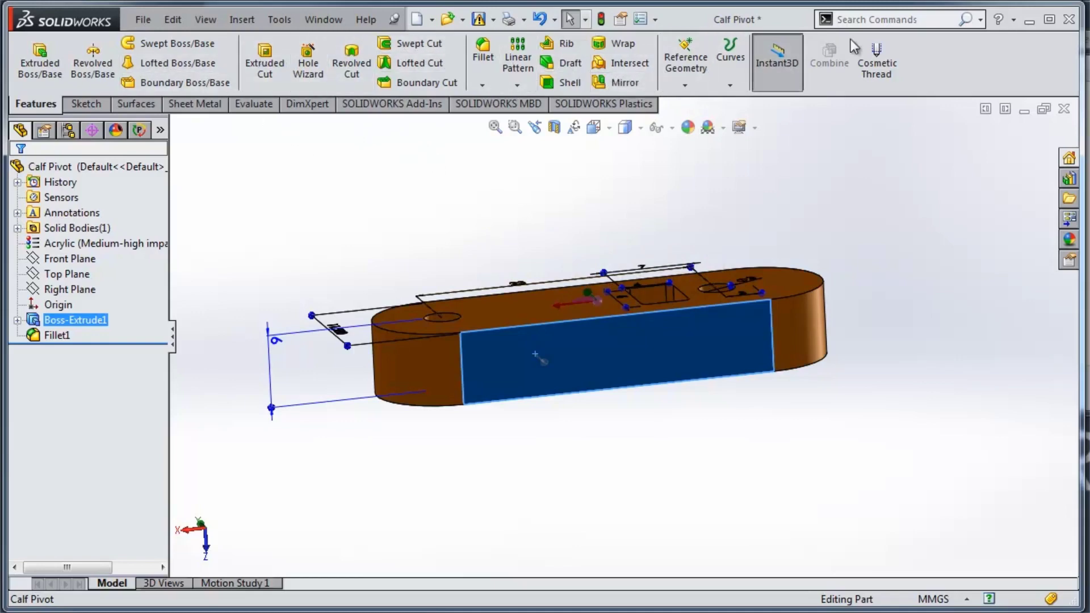
{"action": "left_click", "coordinate": [864, 24]}
Start a Dome on the selected side face and set its distance to 2 mm.
{"action": "type", "text": "dome"}
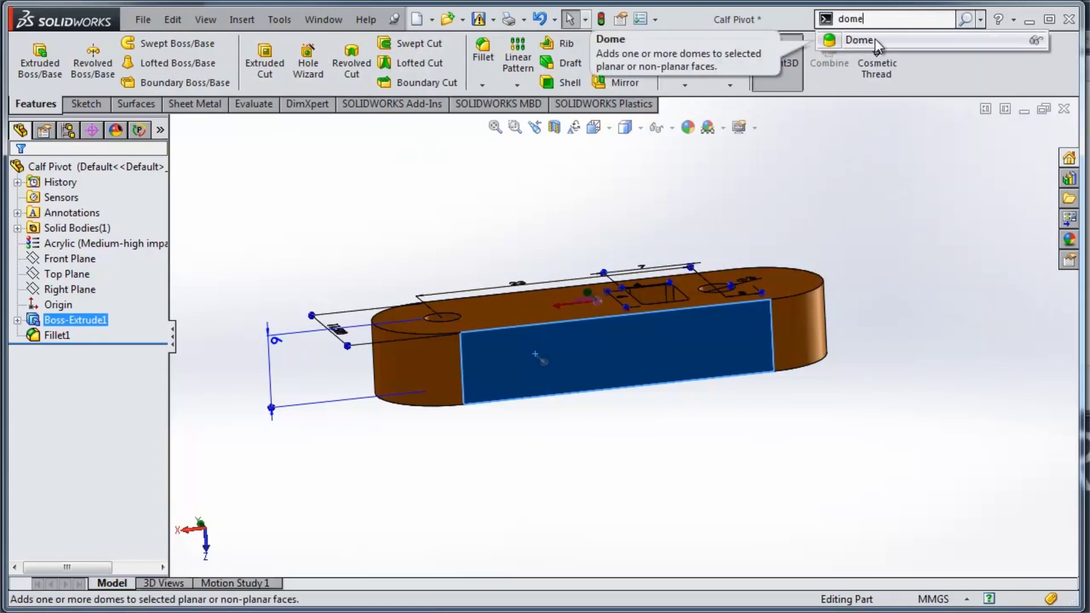
{"action": "left_click", "coordinate": [874, 40]}
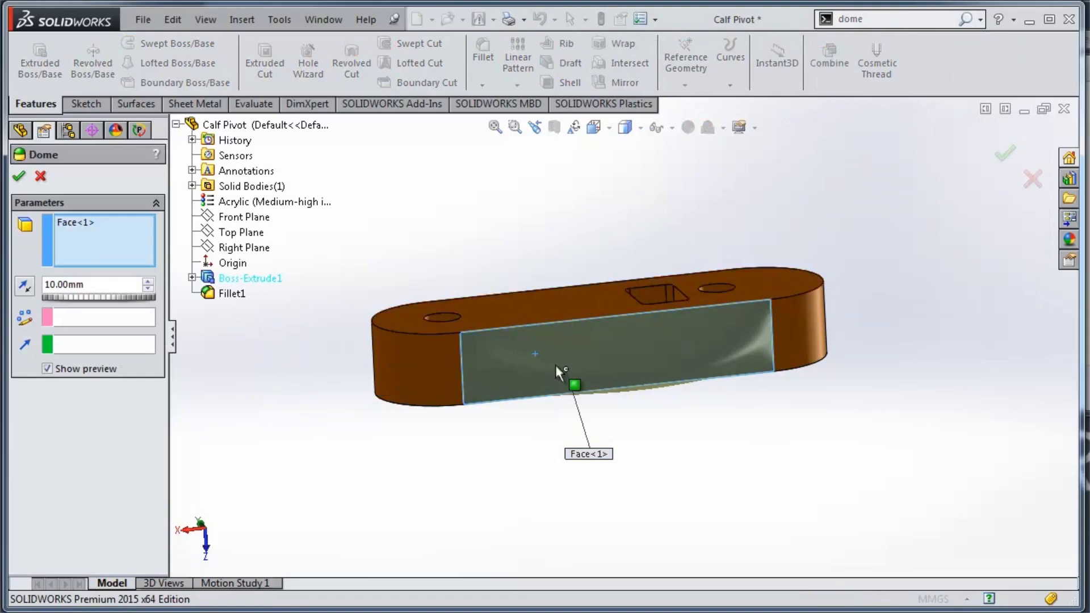
{"action": "middle_click_drag", "start_coordinate": [568, 372], "coordinate": [593, 425]}
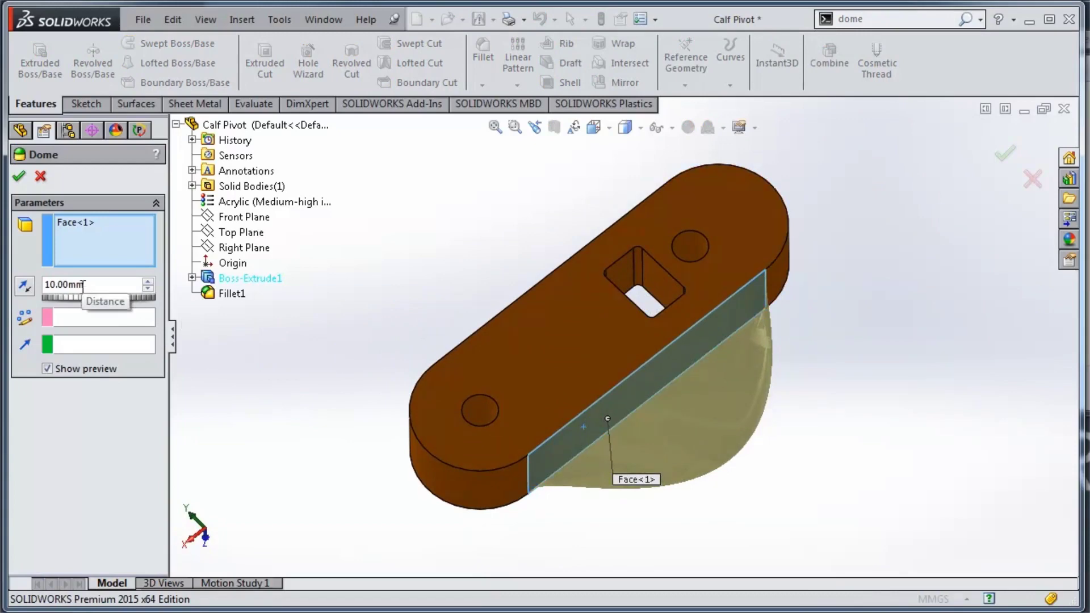
{"action": "left_click_drag", "start_coordinate": [91, 285], "coordinate": [34, 290]}
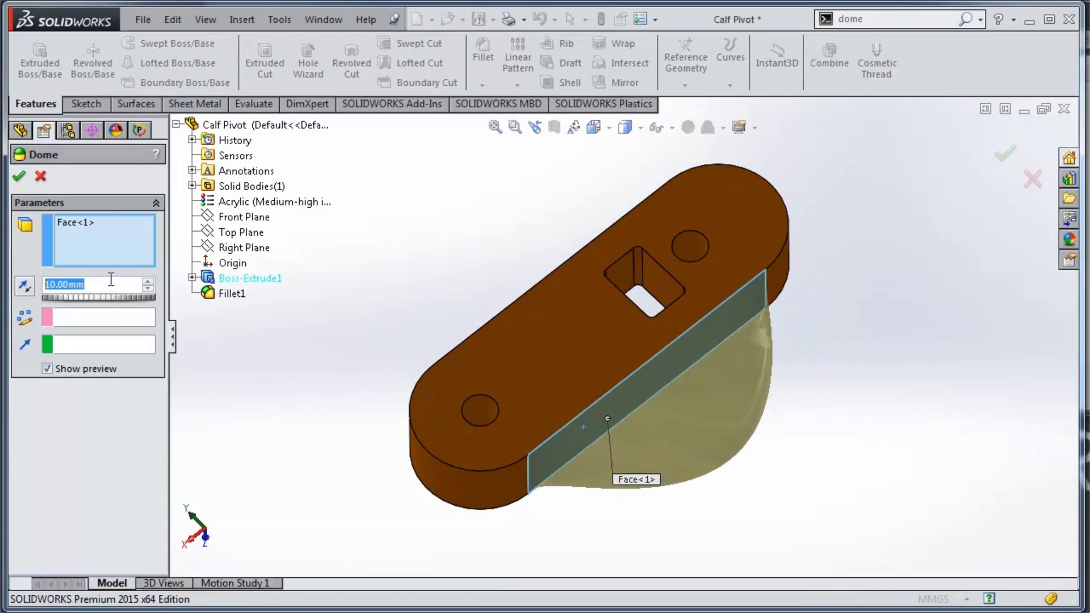
{"action": "type", "text": "2"}
{"action": "key", "text": "Return"}
{"action": "middle_click_drag", "start_coordinate": [652, 244], "coordinate": [574, 303]}
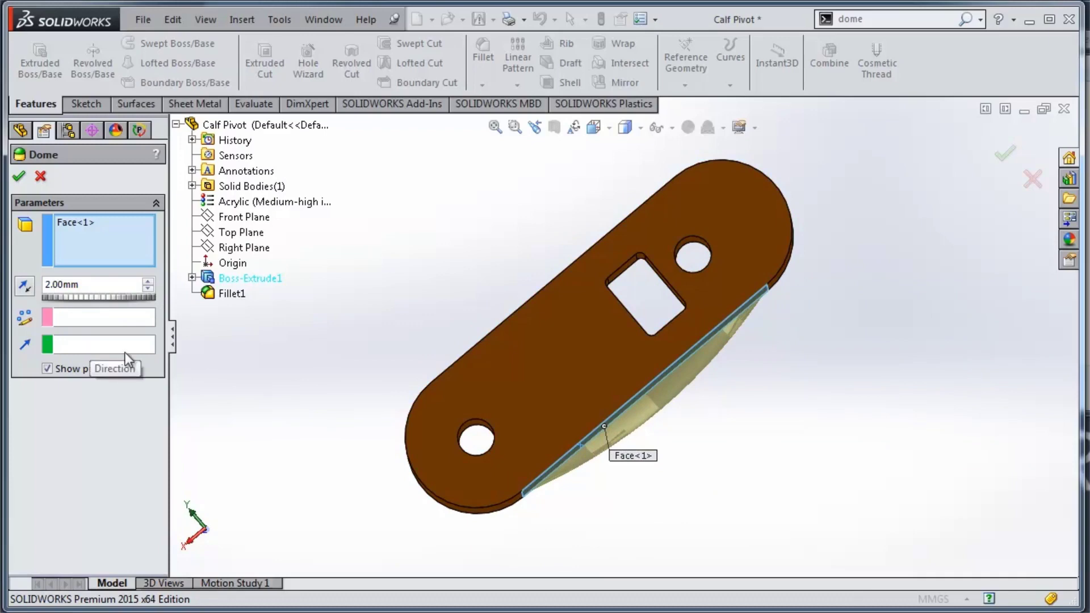
Keep the 2 mm dome bulging outward rather than reversed, and create Dome1.
{"action": "left_click", "coordinate": [25, 285]}
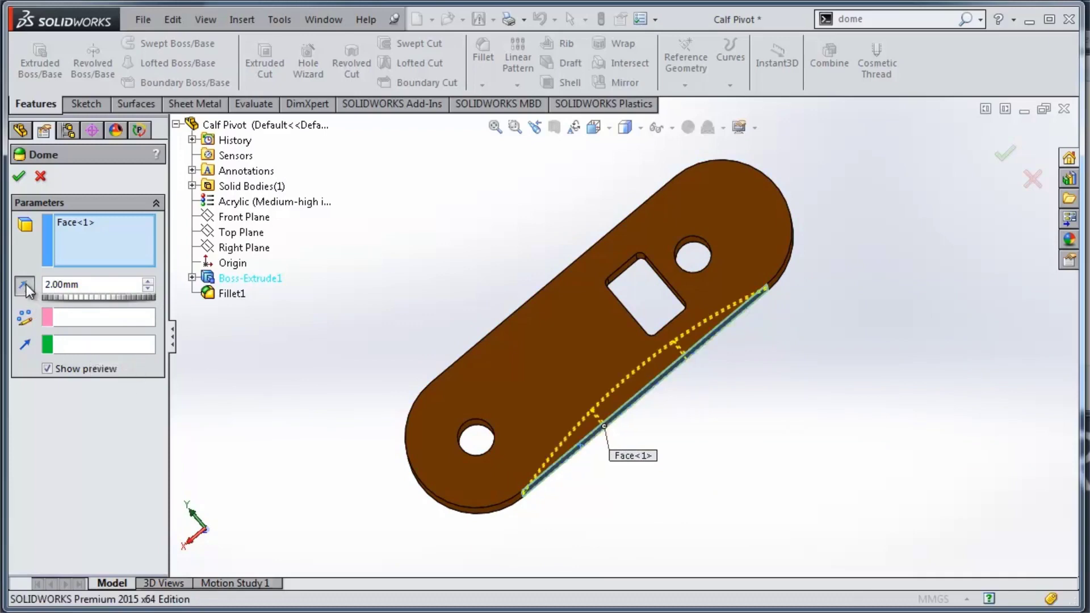
{"action": "left_click", "coordinate": [26, 284]}
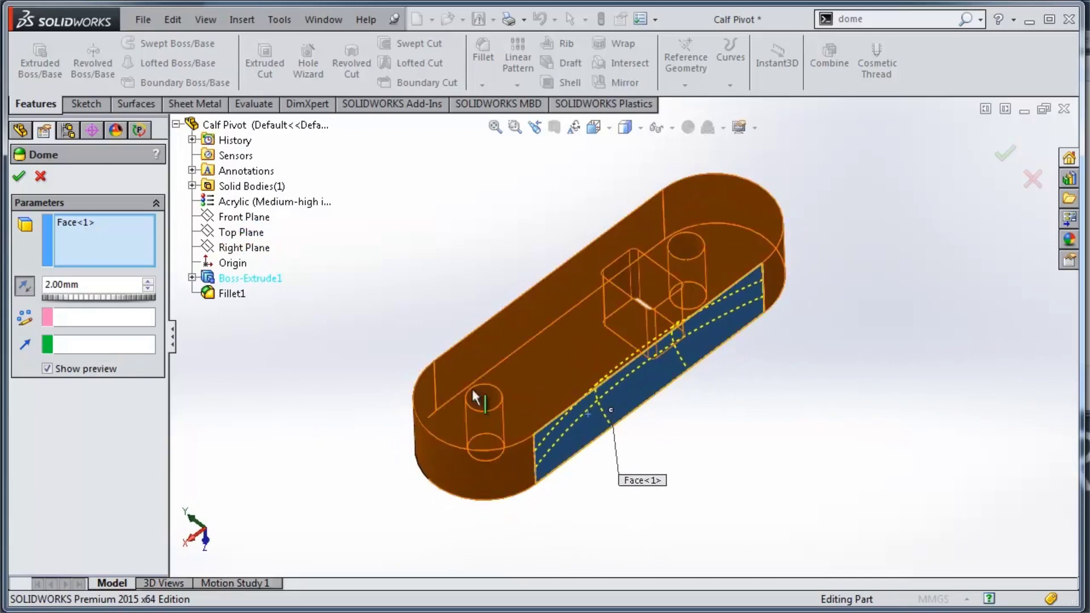
{"action": "left_click", "coordinate": [25, 287]}
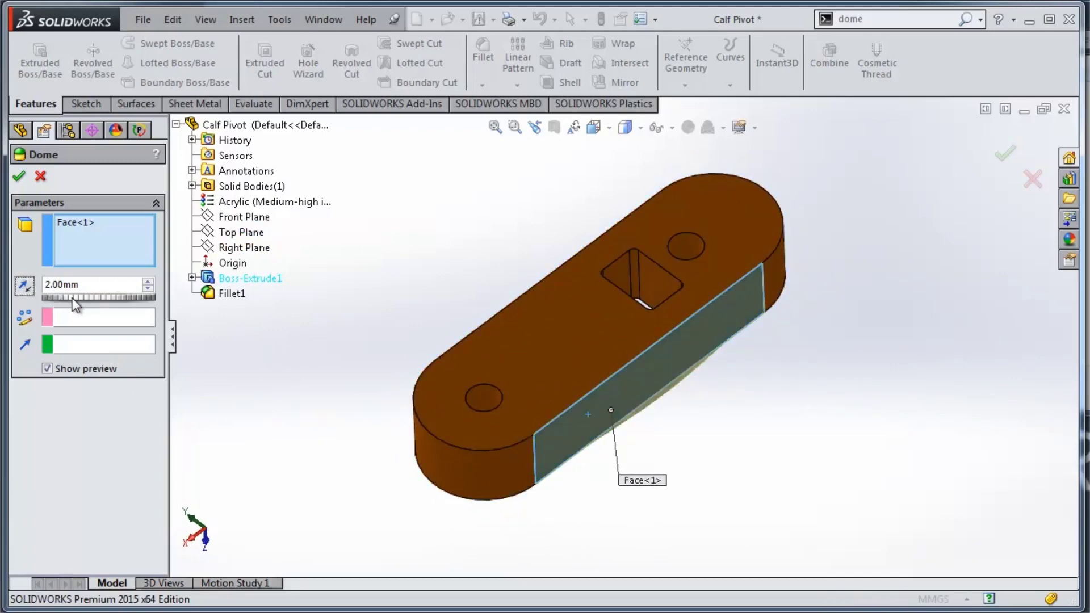
{"action": "left_click", "coordinate": [93, 349]}
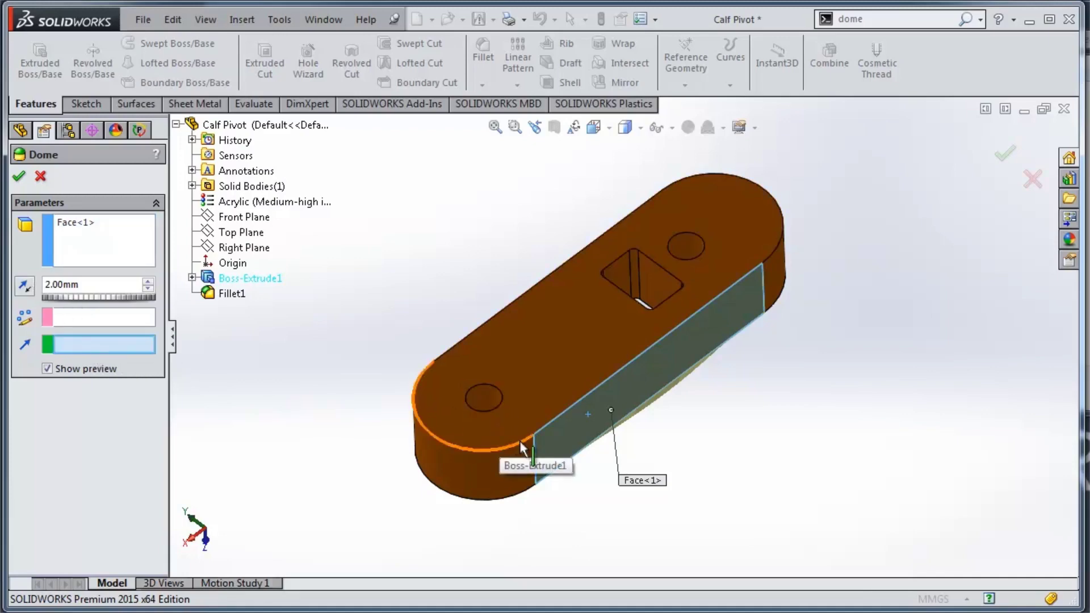
{"action": "middle_click_drag", "start_coordinate": [519, 440], "coordinate": [562, 457]}
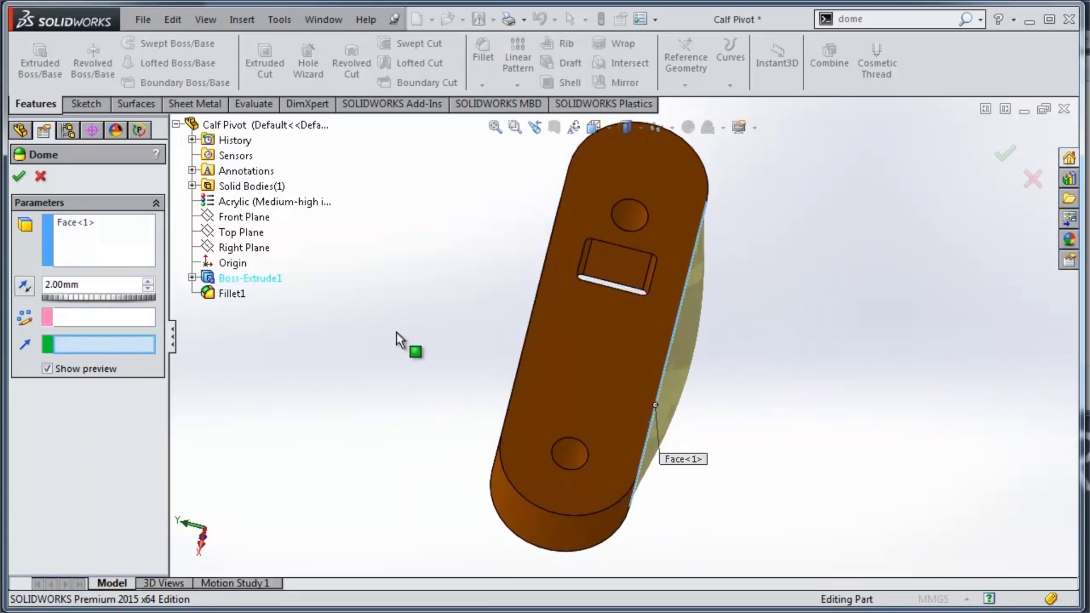
{"action": "left_click", "coordinate": [19, 179]}
{"action": "middle_click_drag", "start_coordinate": [467, 343], "coordinate": [437, 366]}
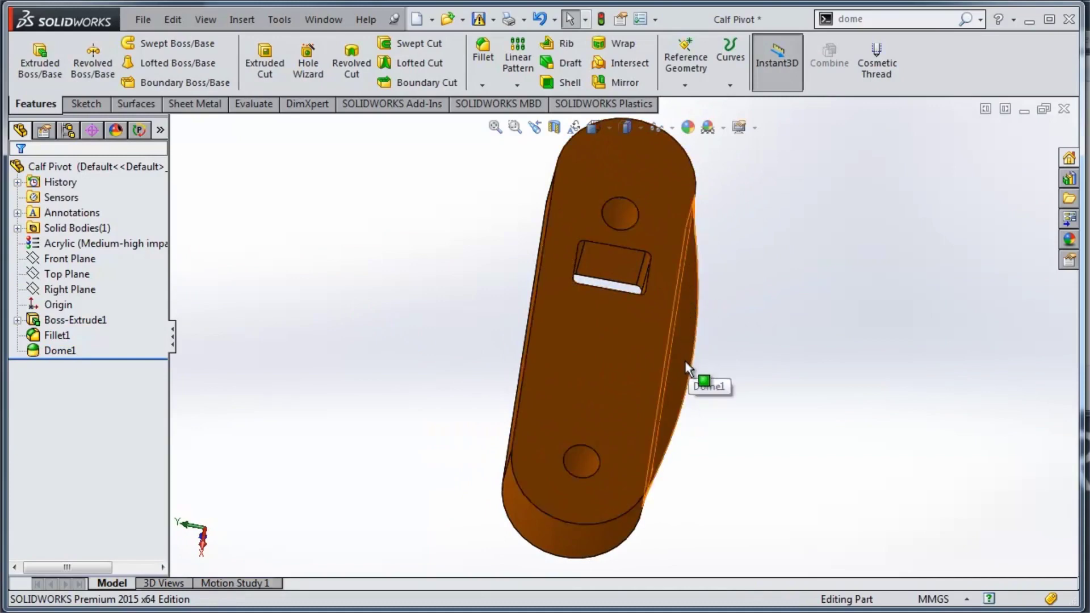
Sketch a circle on the Calf Pivot's top face.
{"action": "middle_click_drag", "start_coordinate": [677, 360], "coordinate": [619, 302]}
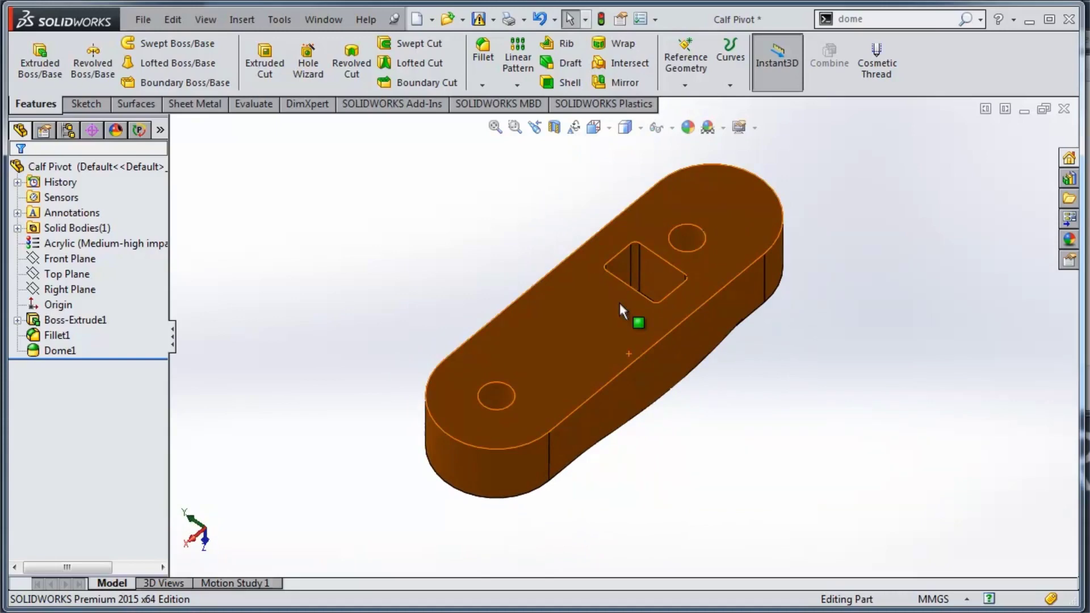
{"action": "left_click", "coordinate": [580, 283]}
{"action": "left_click", "coordinate": [623, 248]}
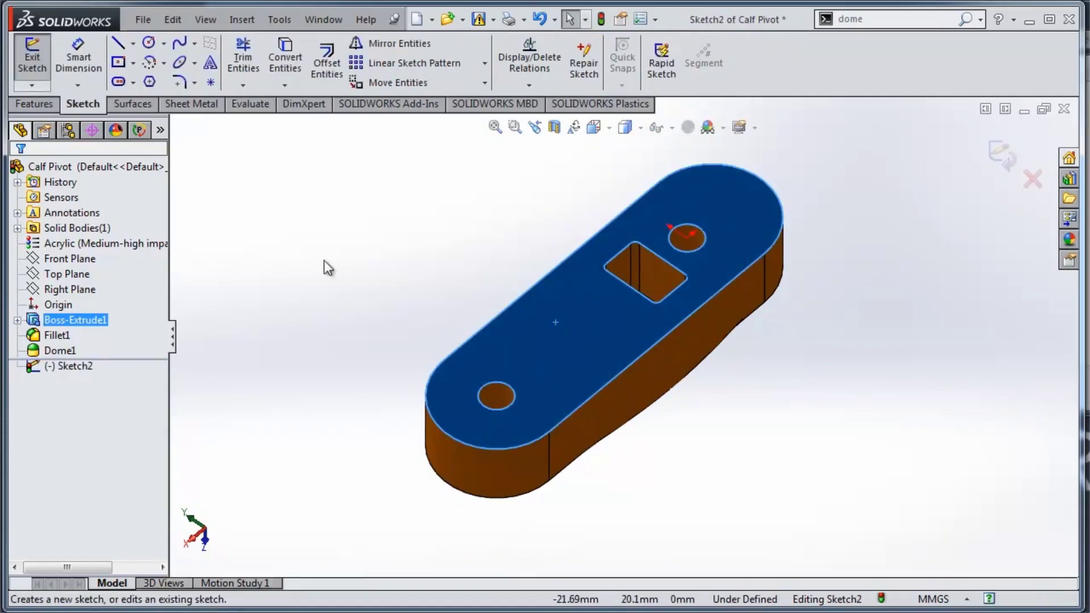
{"action": "left_click", "coordinate": [148, 42]}
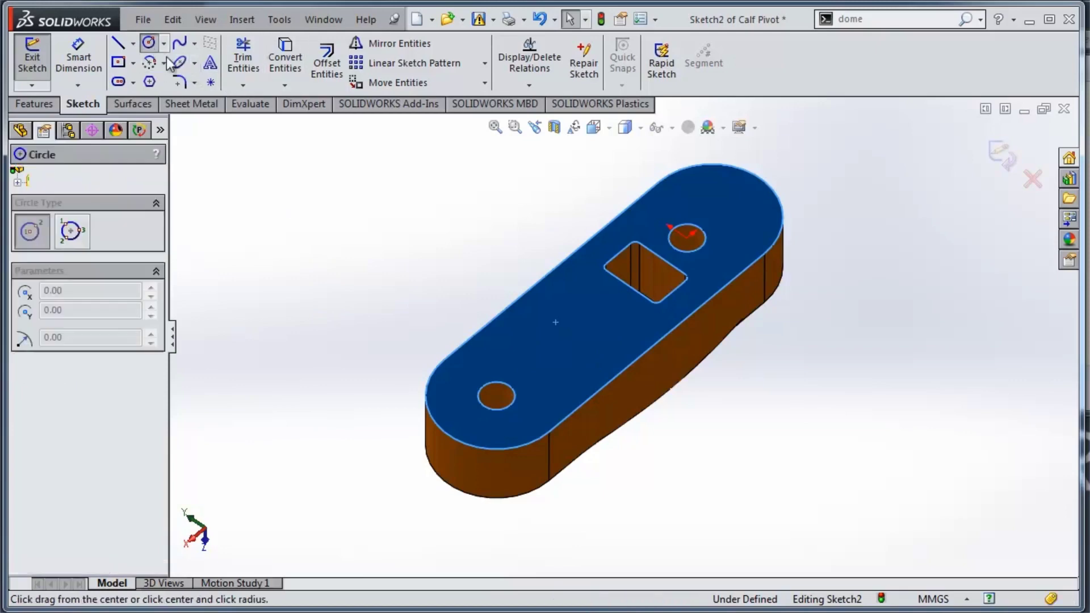
{"action": "left_click", "coordinate": [566, 339]}
{"action": "left_click", "coordinate": [565, 365]}
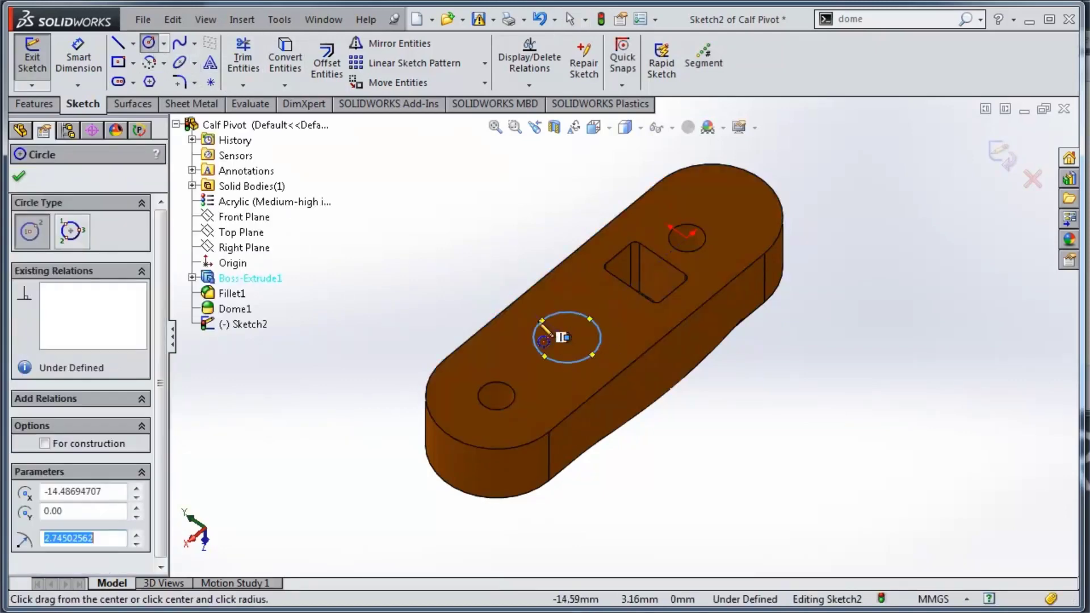
{"action": "key", "text": "Escape"}
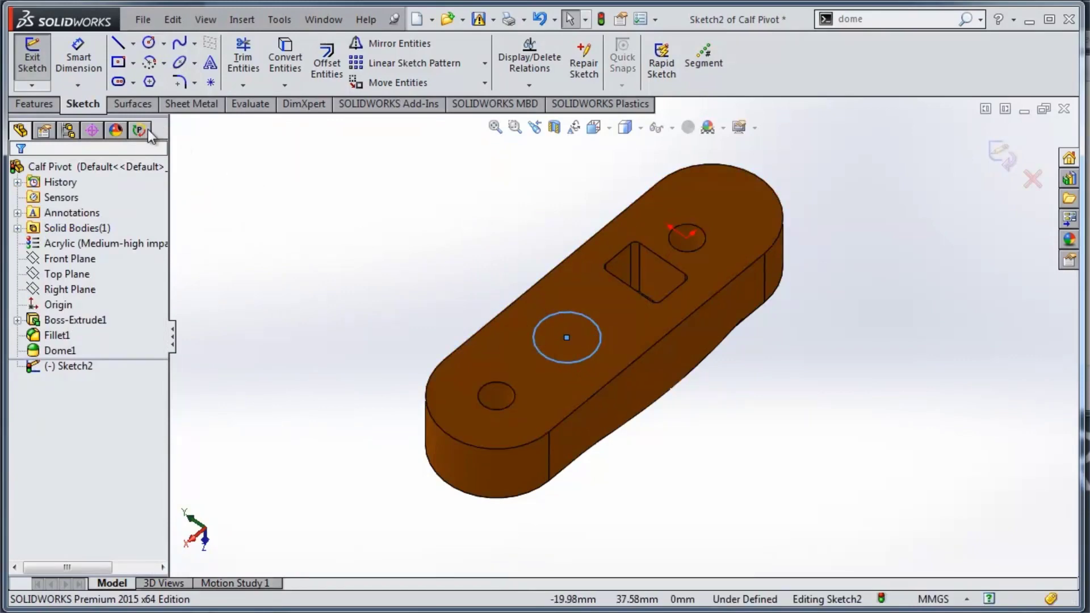
Project the circle sketch onto the top face with Split Line, then select the new circular face.
{"action": "left_click", "coordinate": [45, 111]}
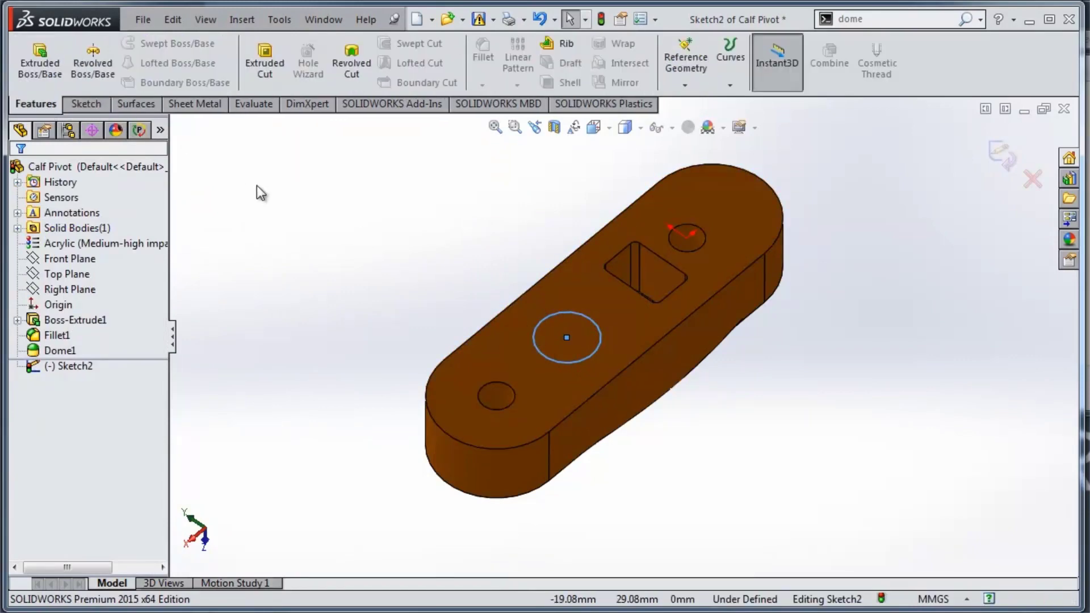
{"action": "left_click", "coordinate": [148, 108]}
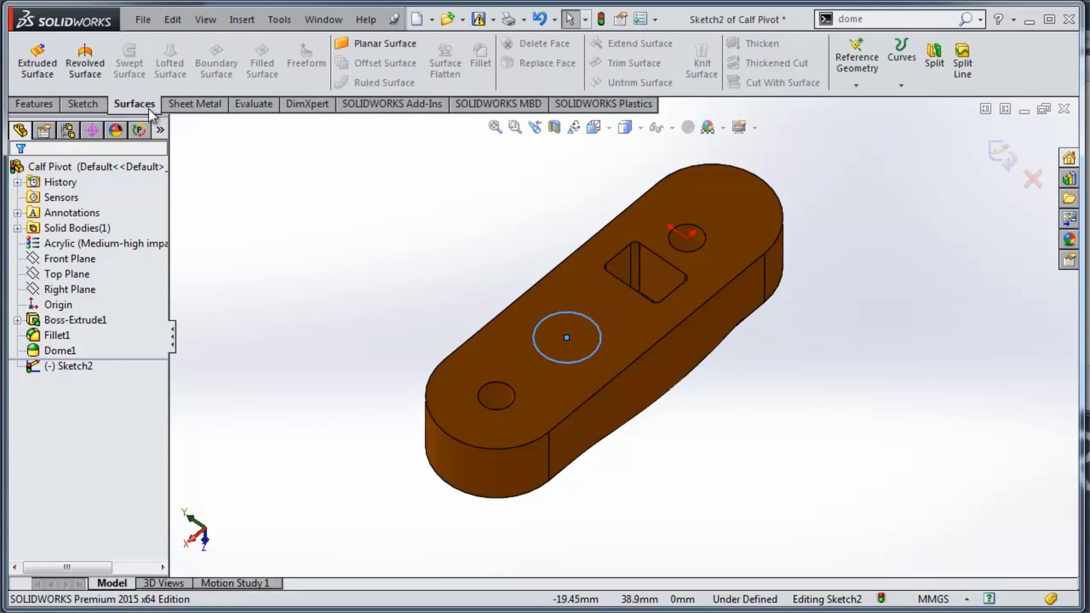
{"action": "left_click", "coordinate": [962, 62]}
{"action": "left_click", "coordinate": [570, 304]}
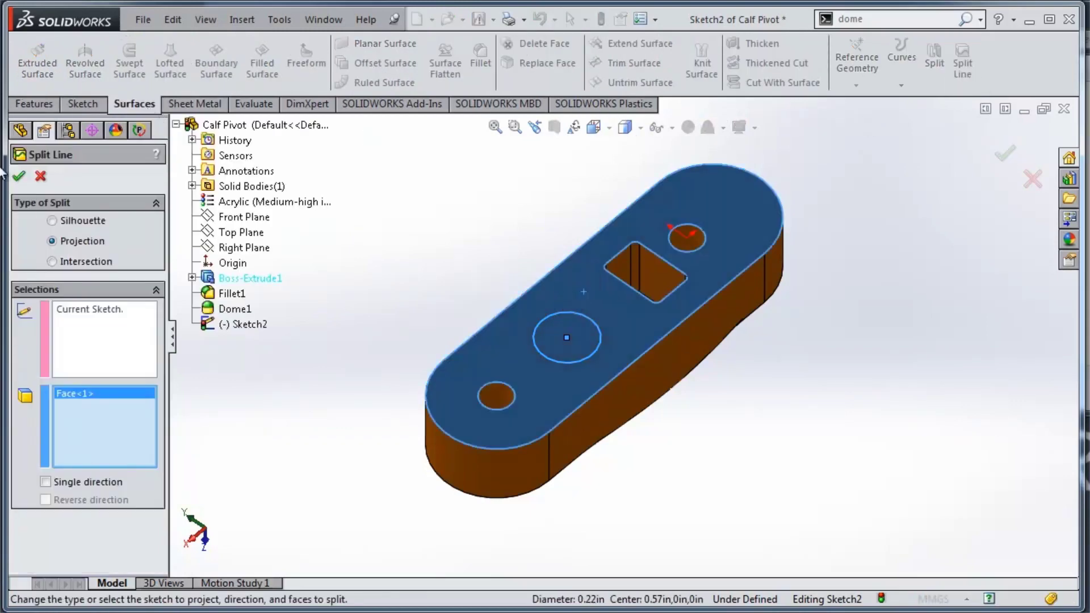
{"action": "left_click", "coordinate": [19, 176]}
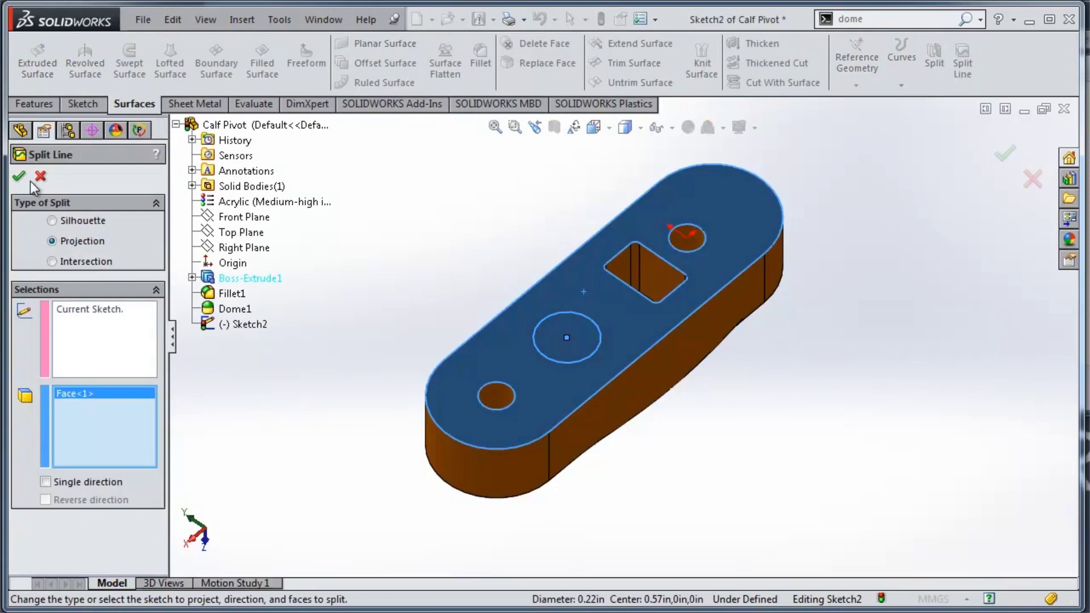
{"action": "left_click", "coordinate": [492, 344]}
{"action": "left_click", "coordinate": [577, 322]}
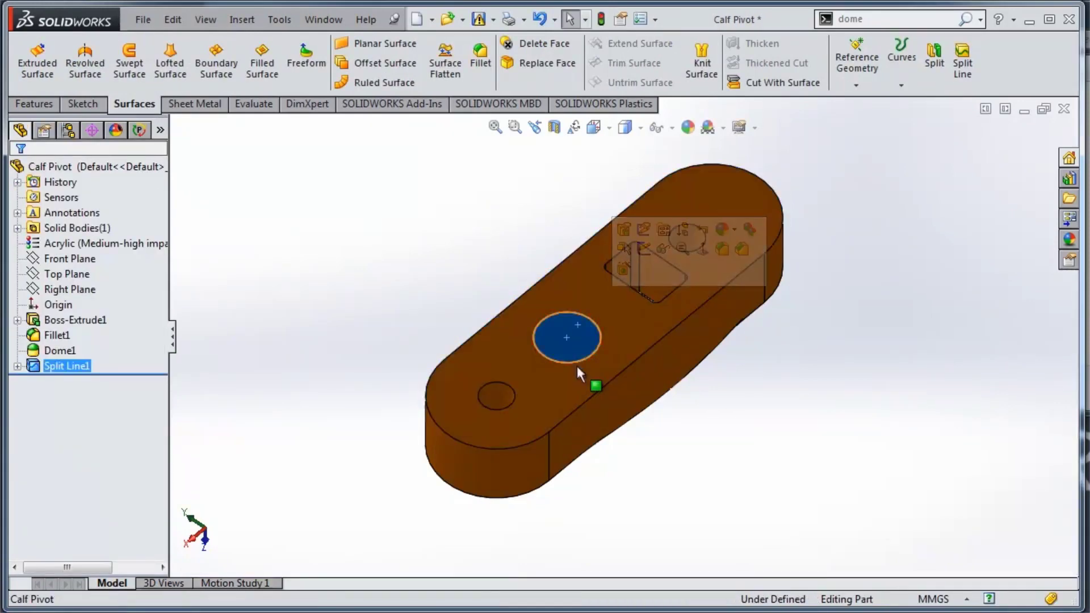
{"action": "left_click", "coordinate": [577, 366]}
{"action": "left_click", "coordinate": [578, 337]}
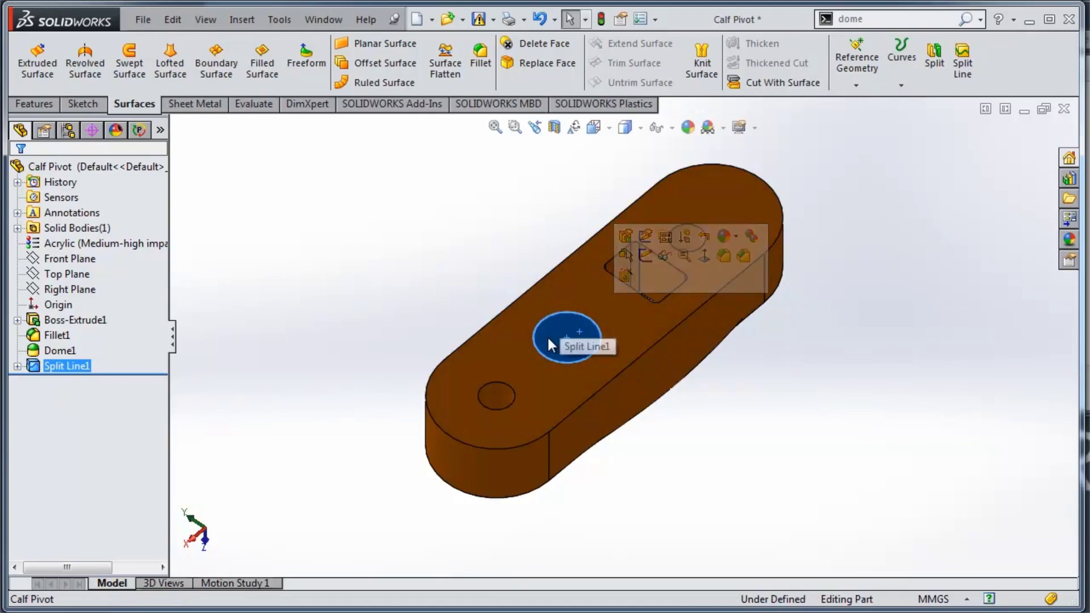
Start a Dome on the circular face and compare elliptical and round previews.
{"action": "left_click", "coordinate": [865, 22]}
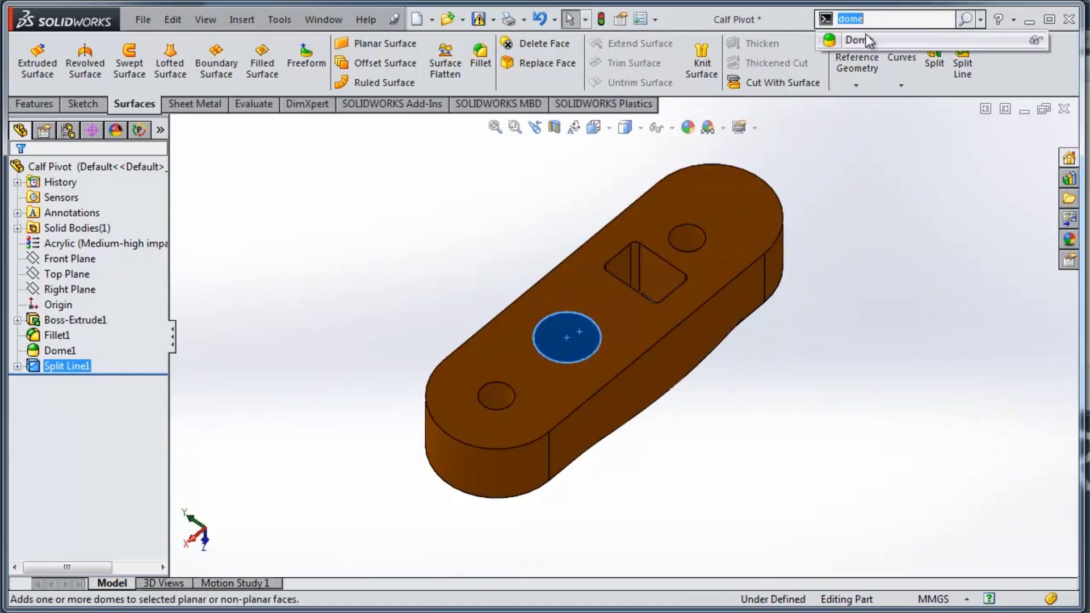
{"action": "left_click", "coordinate": [858, 40]}
{"action": "middle_click_drag", "start_coordinate": [686, 231], "coordinate": [580, 304]}
{"action": "scroll", "coordinate": [580, 304], "scroll_direction": "down", "scroll_amount": 6}
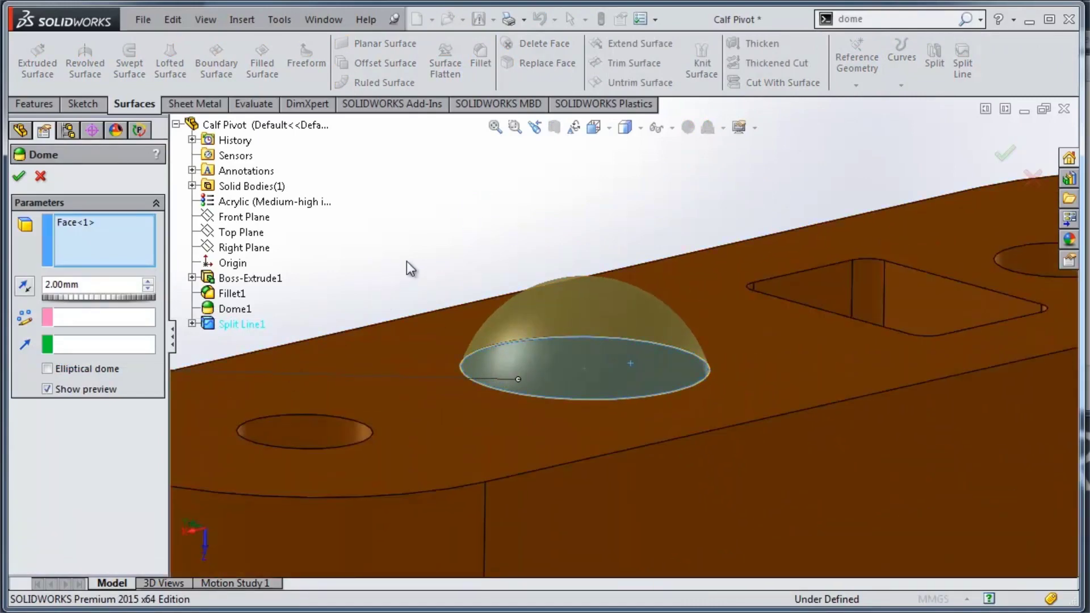
{"action": "left_click", "coordinate": [69, 370]}
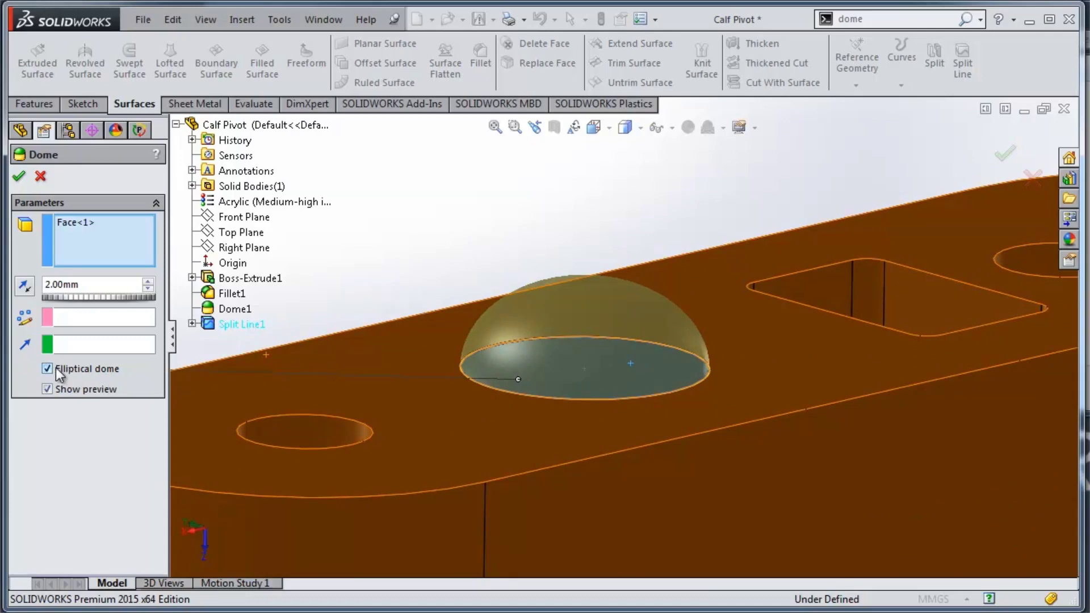
{"action": "middle_click_drag", "start_coordinate": [399, 243], "coordinate": [509, 243]}
{"action": "left_click", "coordinate": [76, 369]}
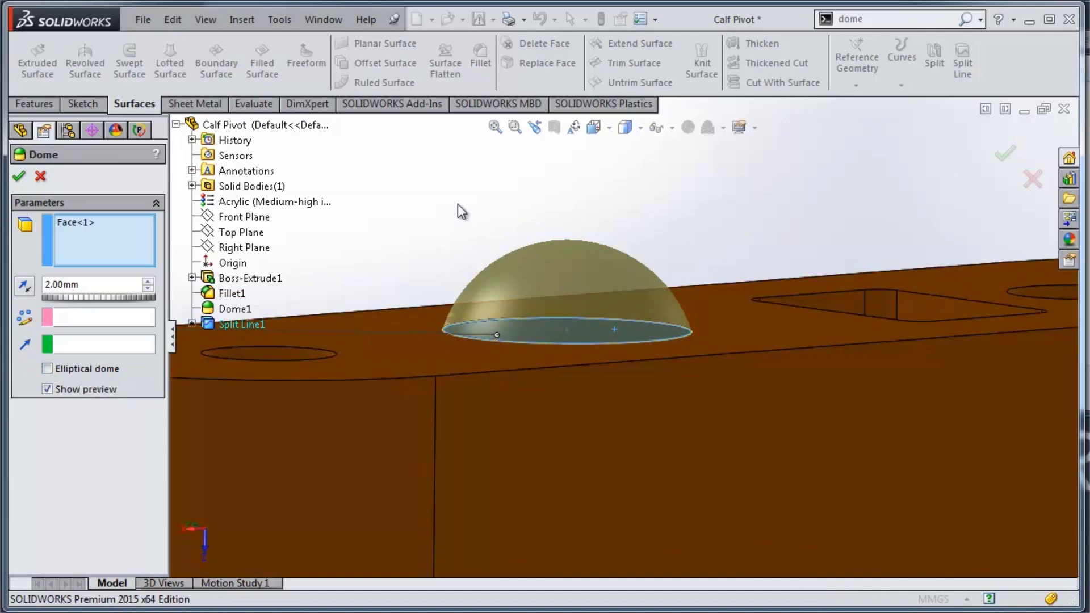
Set the dome distance to 2.00 mm, make it elliptical, and create Dome2.
{"action": "left_click_drag", "start_coordinate": [81, 286], "coordinate": [47, 286]}
{"action": "scroll", "coordinate": [113, 296], "scroll_direction": "down", "scroll_amount": 1}
{"action": "left_click_drag", "start_coordinate": [101, 301], "coordinate": [87, 292]}
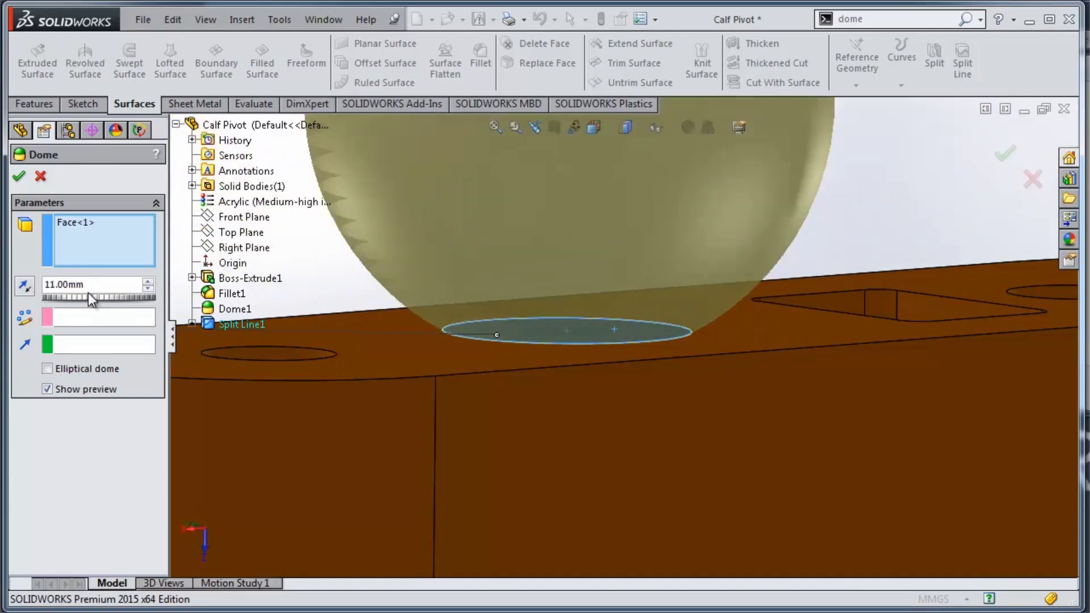
{"action": "double_click", "coordinate": [102, 286]}
{"action": "type", "text": "2"}
{"action": "key", "text": "Return"}
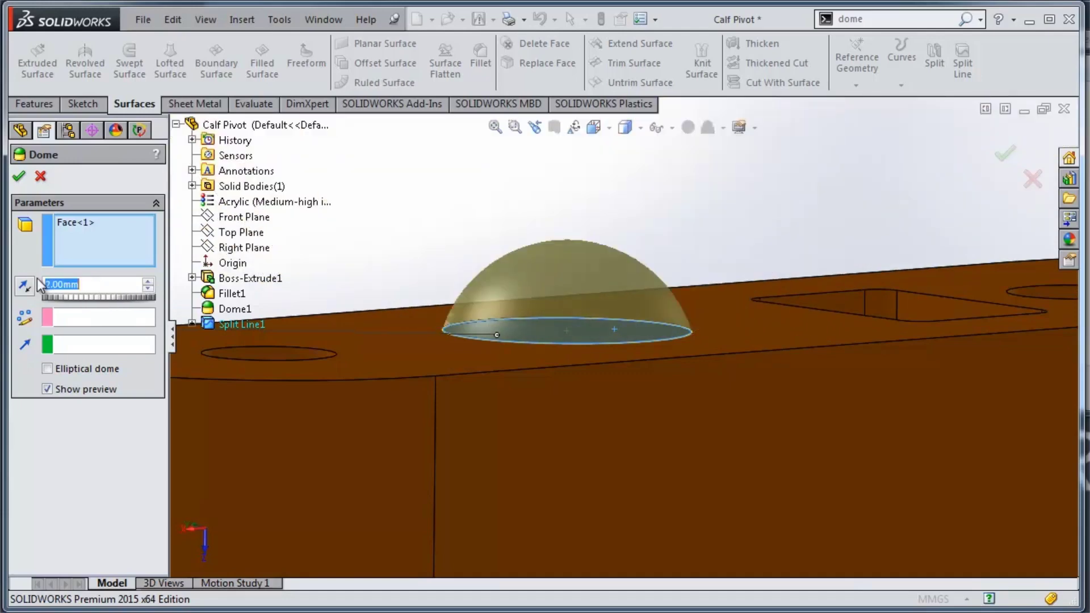
{"action": "left_click", "coordinate": [78, 367]}
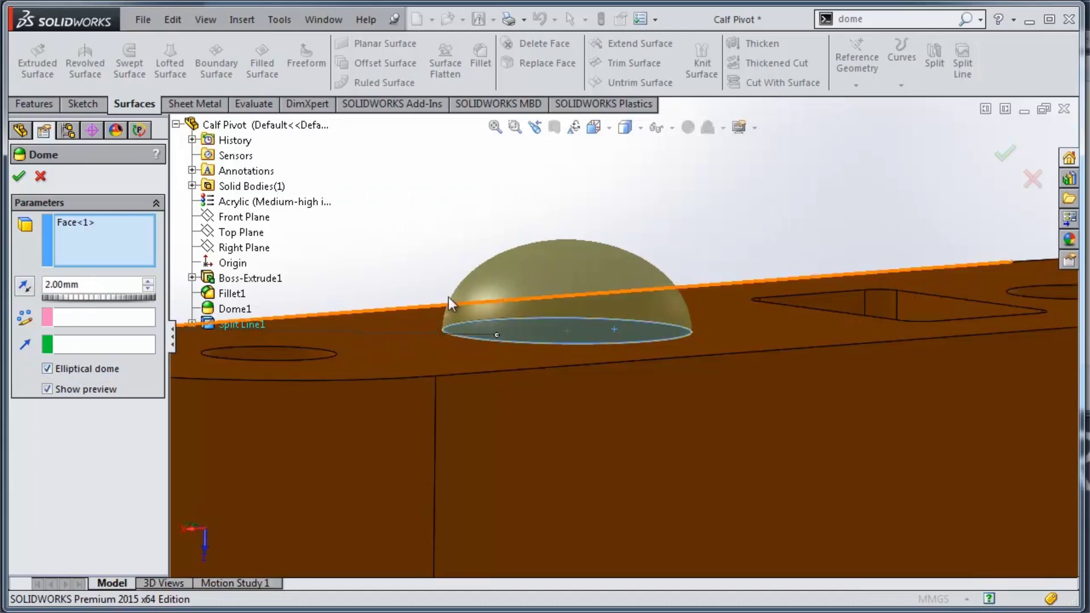
{"action": "left_click", "coordinate": [22, 179]}
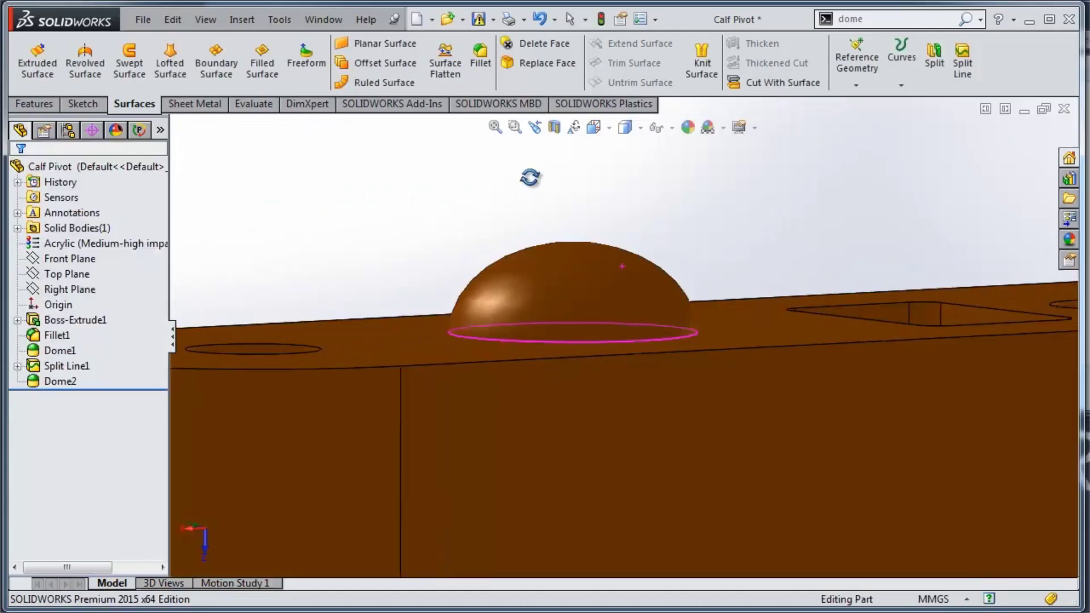
{"action": "key", "text": "ctrl+7"}
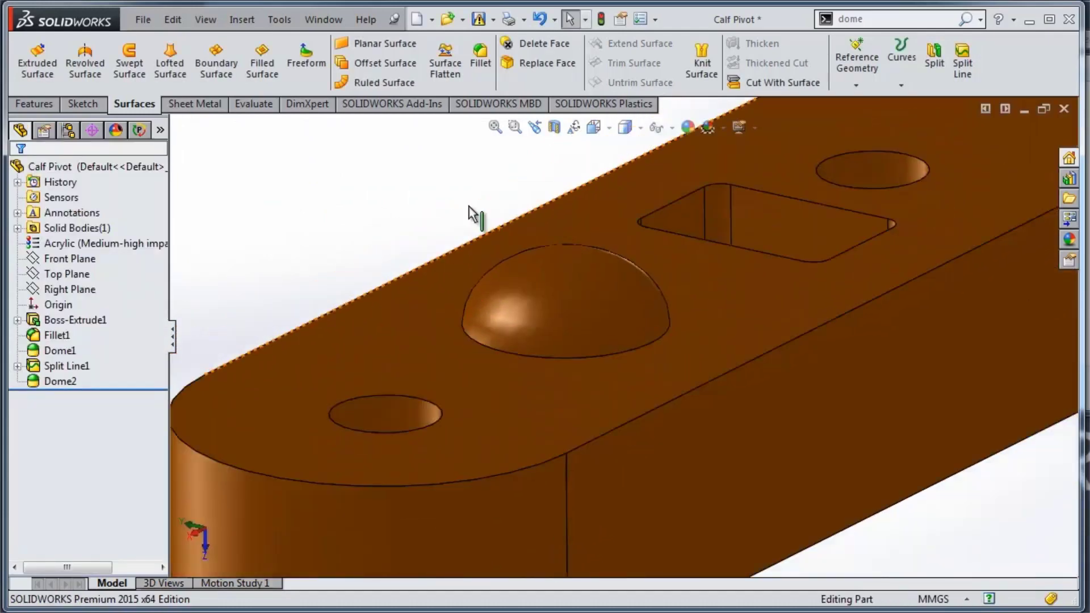
{"action": "middle_click_drag", "start_coordinate": [462, 226], "coordinate": [482, 301]}
{"action": "key", "text": "f"}
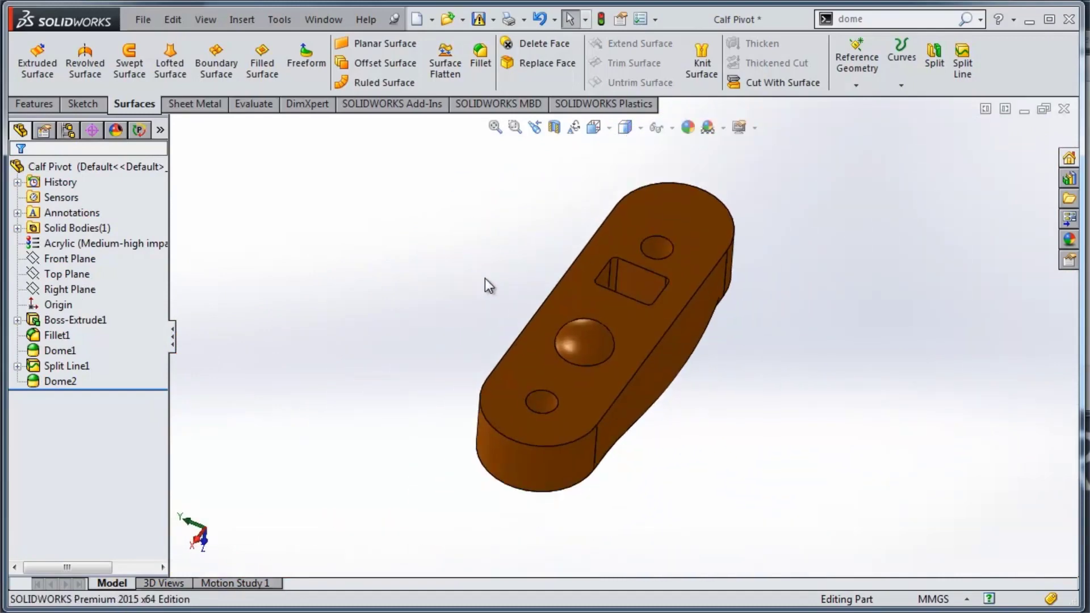